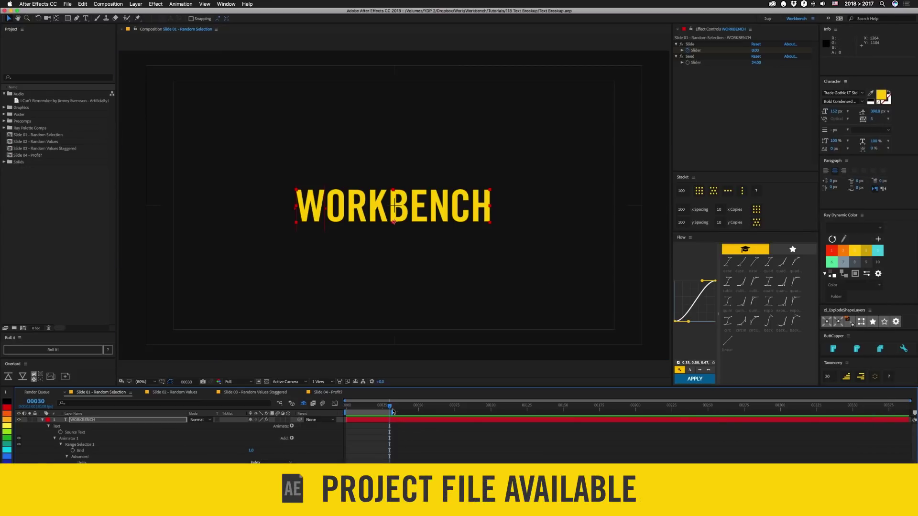
Scrub back through Slide 01 and preview the WORKBENCH letters scattering and reassembling.
left_click_drag(389, 406, 352, 412)
key("space")
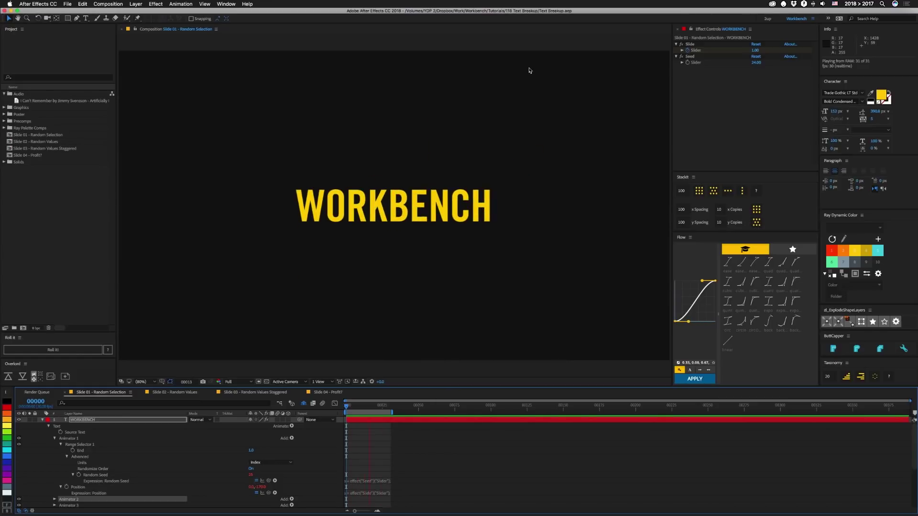
Load Range Selector 1's Random Seed expression into Expressionist and move the editor aside to show the letters.
left_click(102, 475)
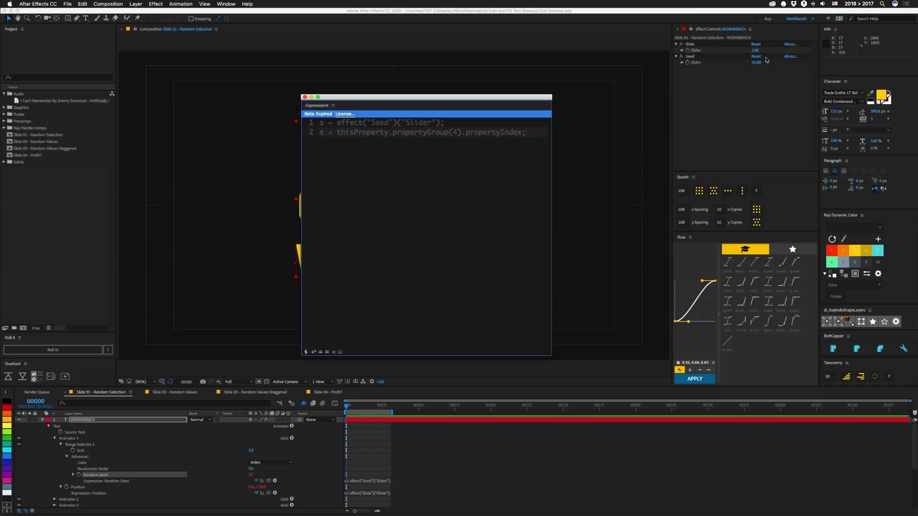
left_click(578, 248)
left_click_drag(180, 458, 300, 442)
left_click(62, 445)
left_click(61, 446)
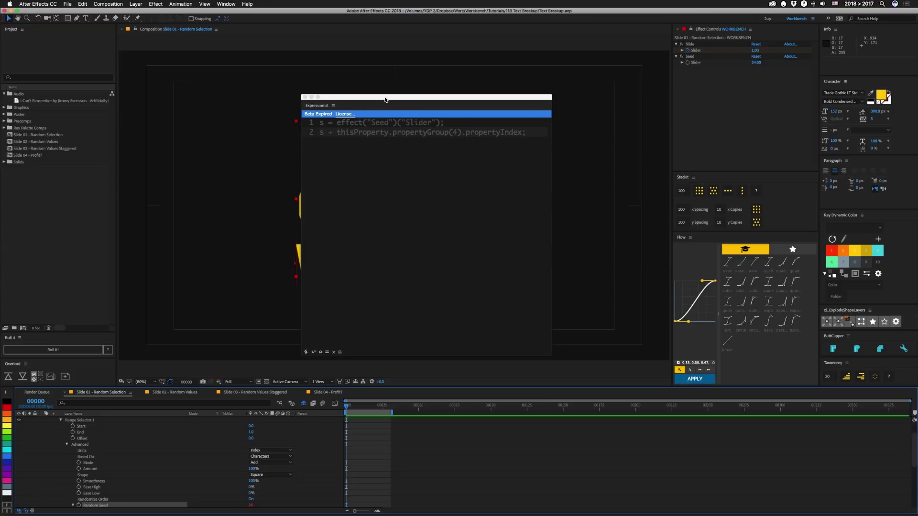
left_click_drag(383, 99, 722, 103)
Show the animator's Position expression in Expressionist and toggle it off and back on.
scroll(144, 458, "down", 3)
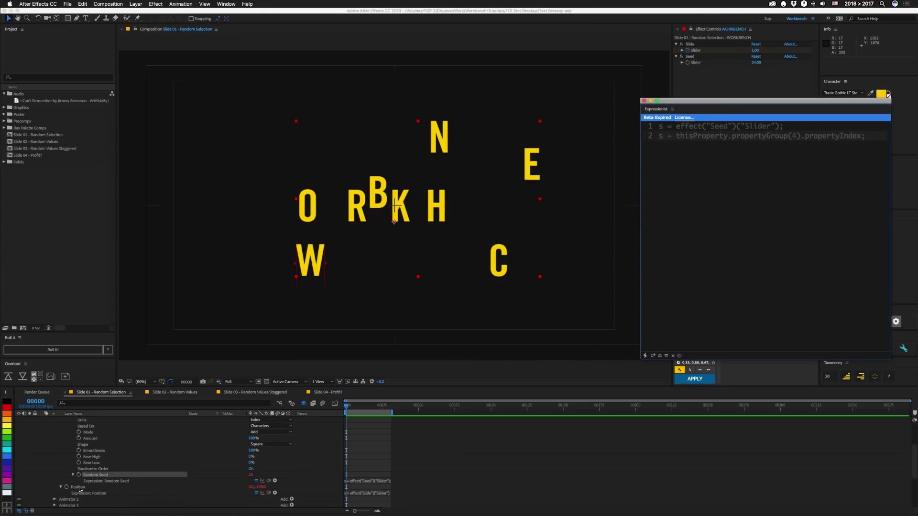
left_click(80, 489)
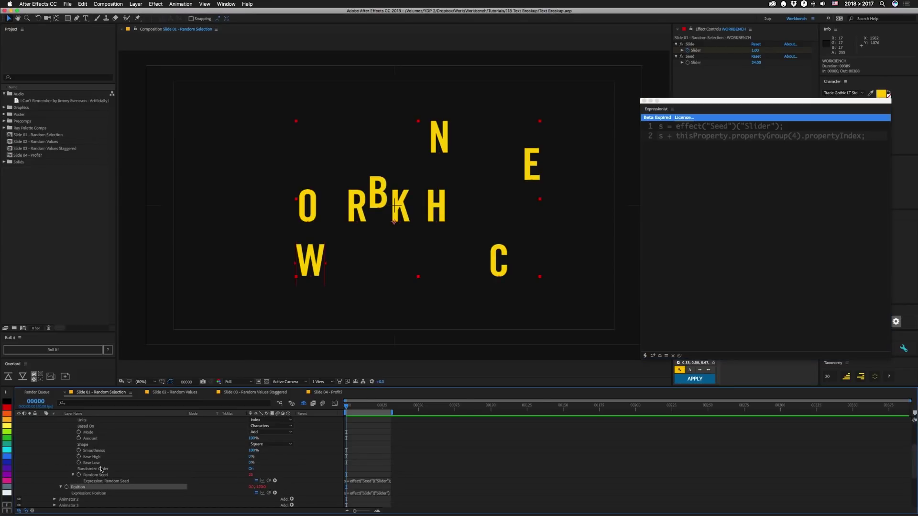
left_click(660, 355)
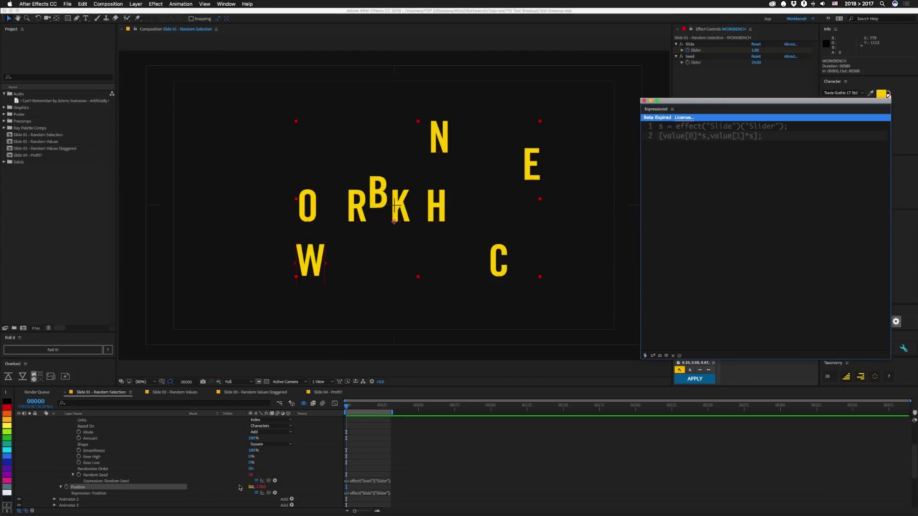
left_click(256, 493)
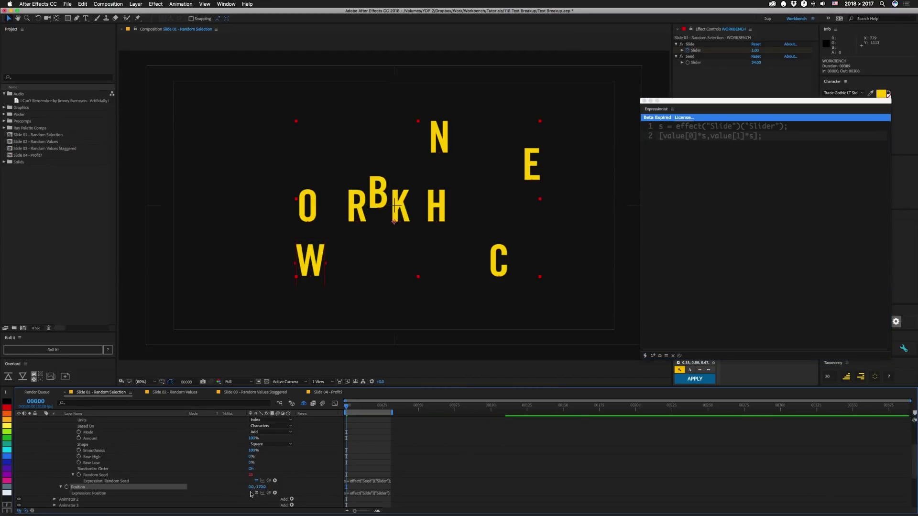
left_click(256, 493)
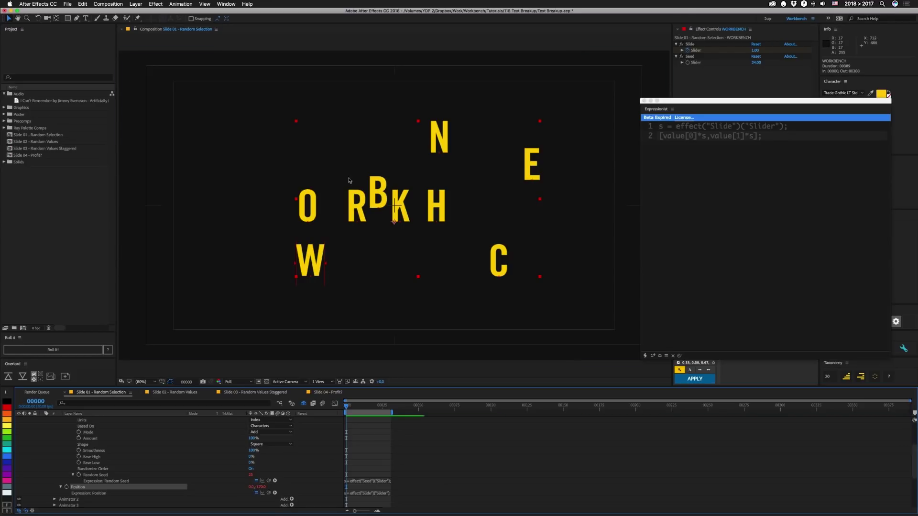
Collapse Animator 1, preview, close Expressionist and switch to Slide 02 - Random Values.
scroll(165, 444, "up", 3)
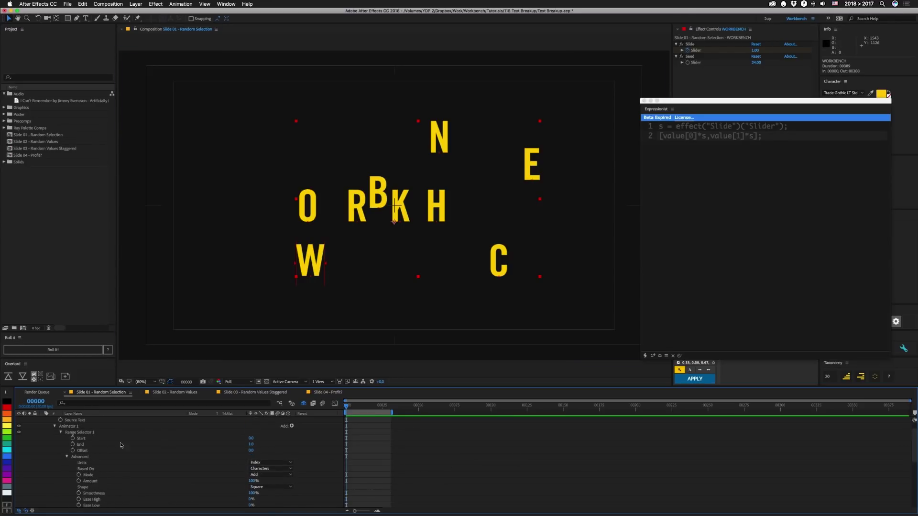
left_click(55, 426)
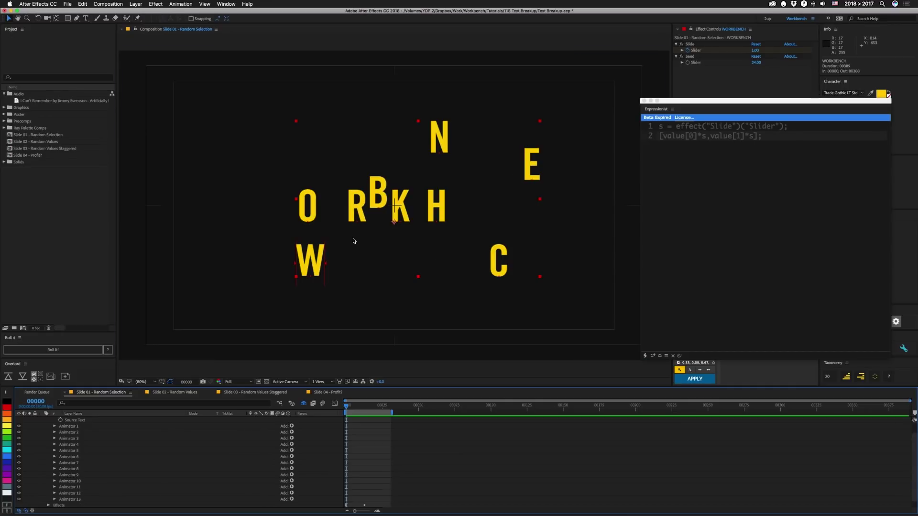
key("space")
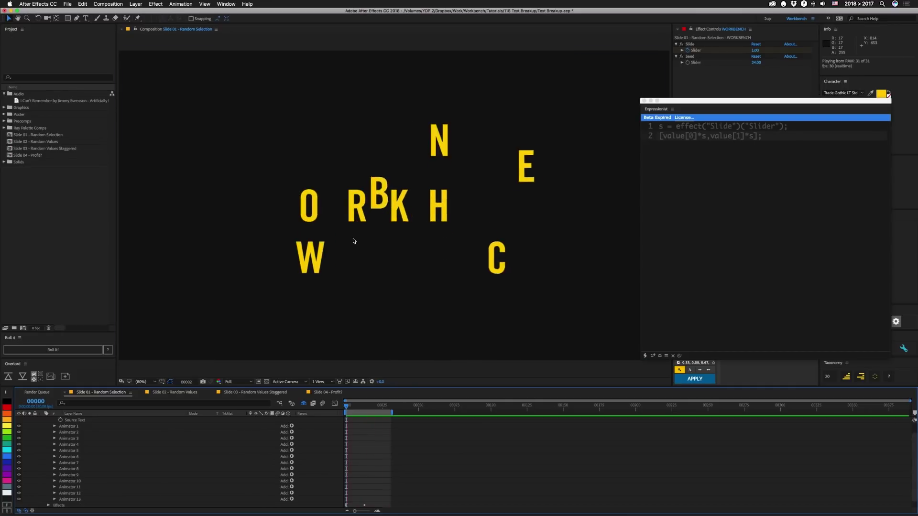
key("space")
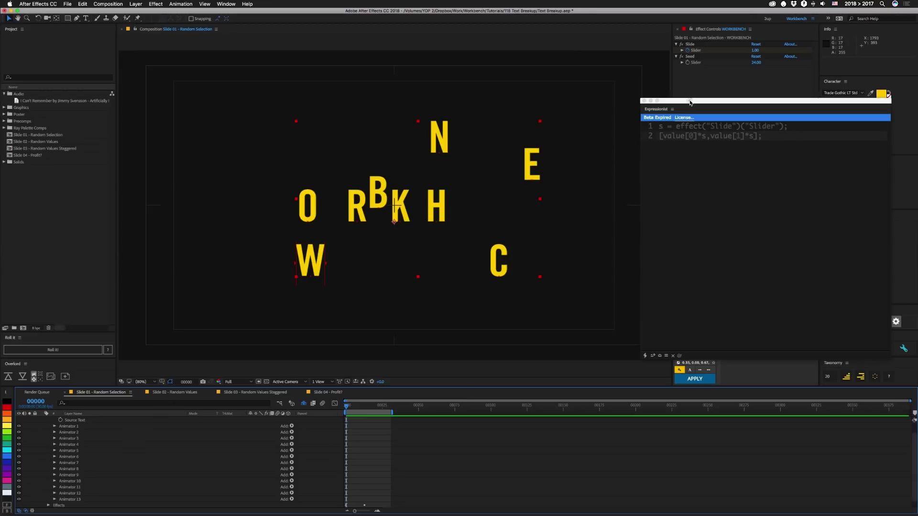
left_click(173, 395)
left_click(175, 393)
key("space")
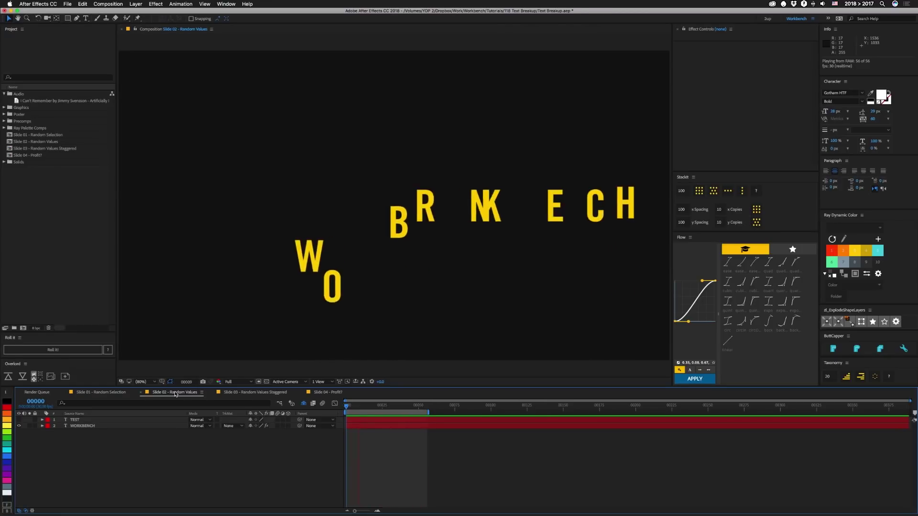
key("space")
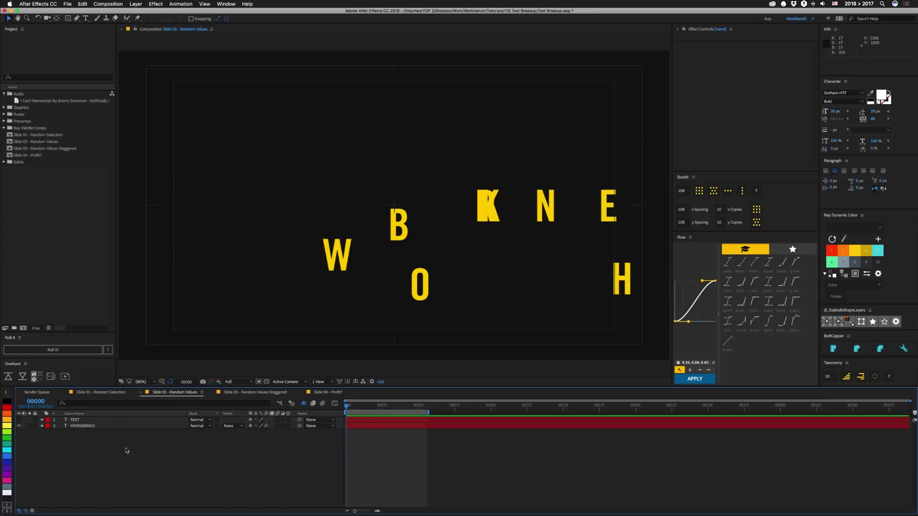
left_click(218, 271)
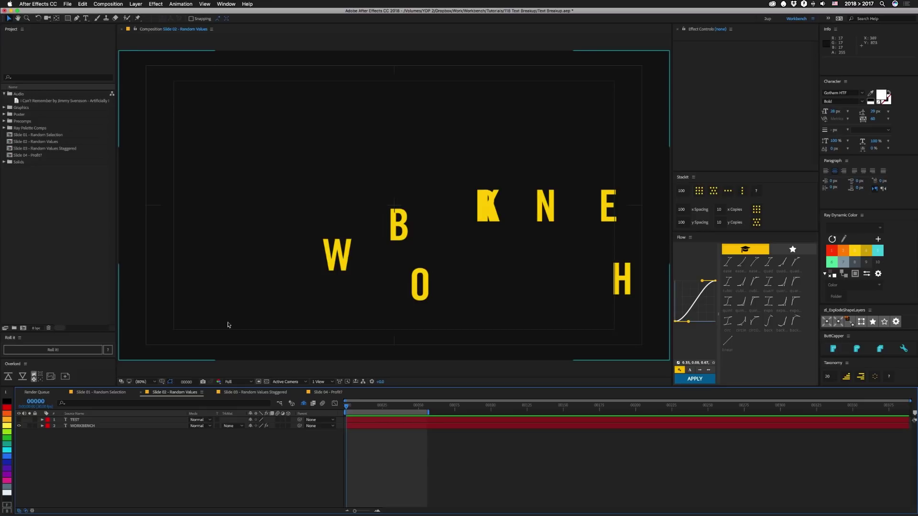
Make the TEST layer visible and inspect its Source Text expression in an enlarged editor.
left_click(19, 419)
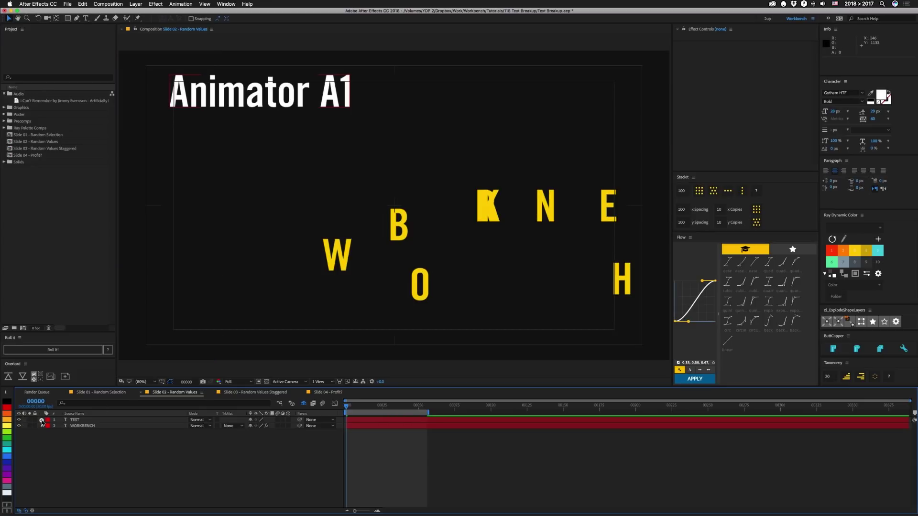
left_click(42, 420)
left_click(49, 426)
left_click(61, 432, "alt")
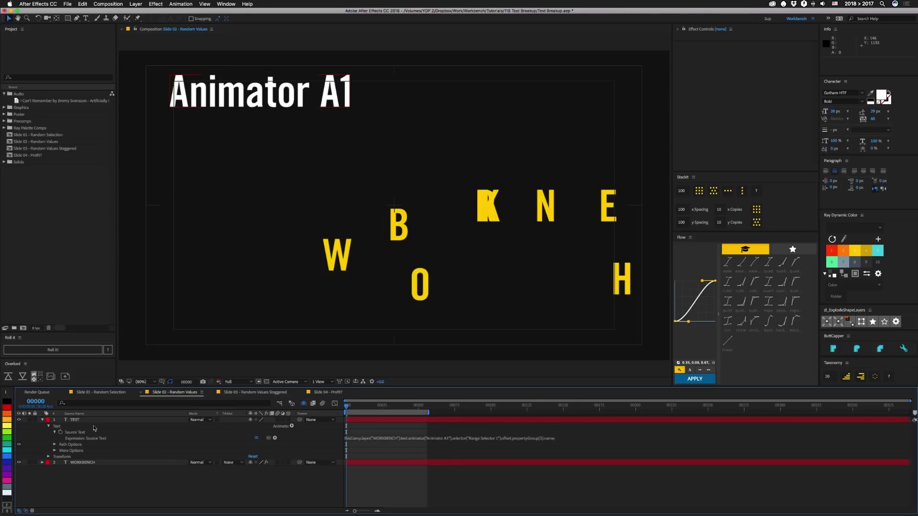
double_click(372, 120)
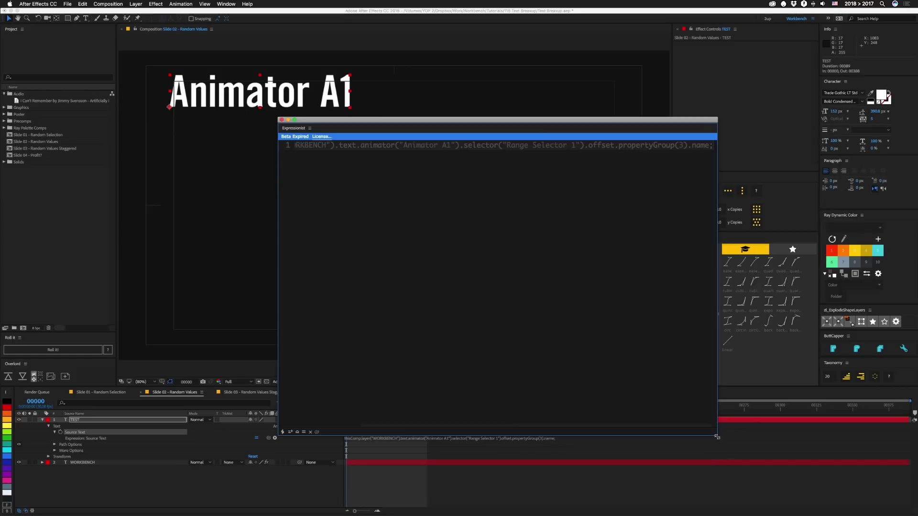
left_click_drag(717, 435, 916, 502)
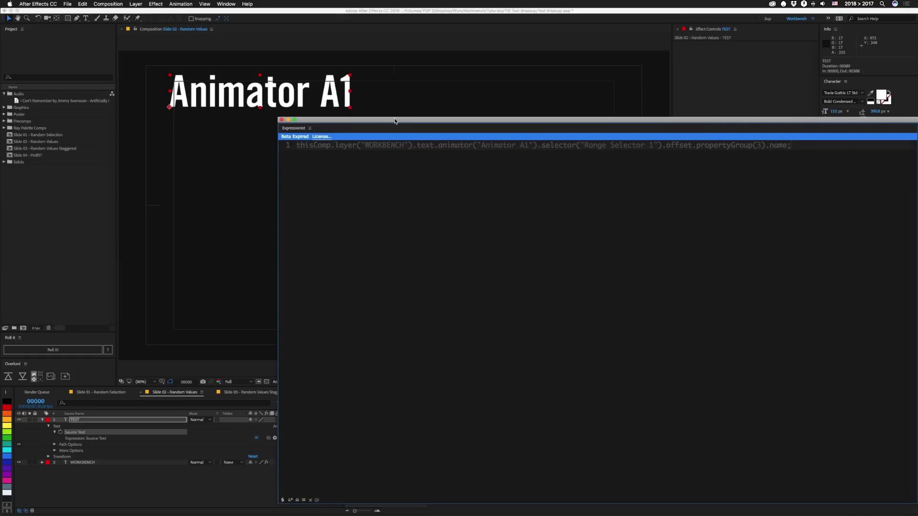
left_click_drag(396, 120, 332, 92)
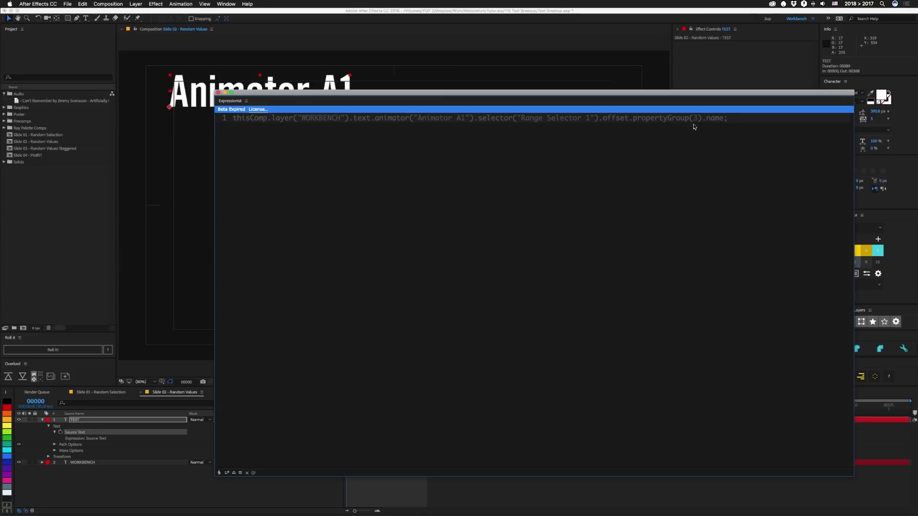
left_click(219, 93)
Change the Source Text propertyGroup index to 1, then 2, showing Range Selector 1 and Selectors.
left_click(543, 438)
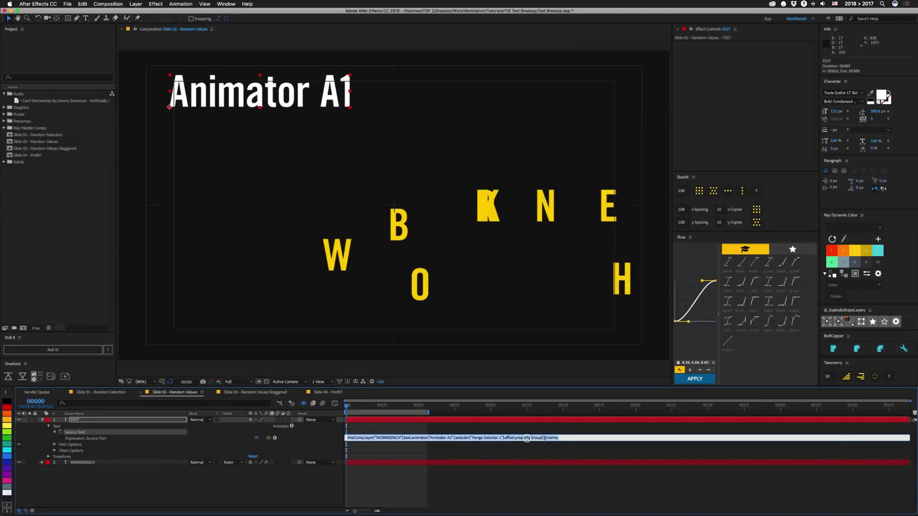
left_click(543, 438)
key("BackSpace")
type("1")
key("KP_Enter")
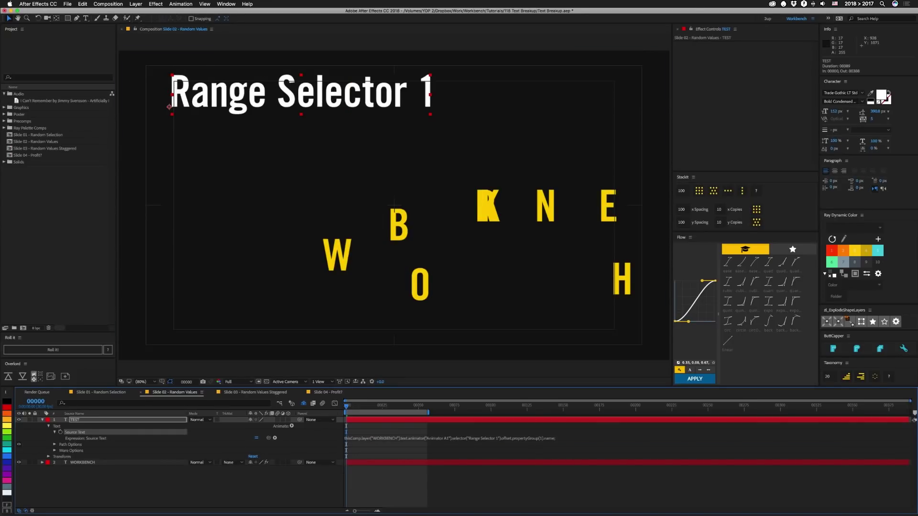
left_click(542, 438)
key("BackSpace")
type("2")
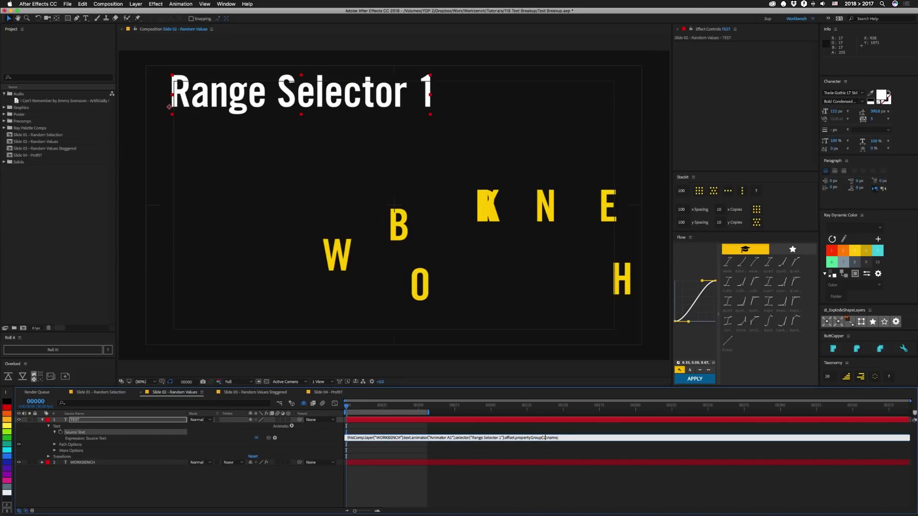
key("KP_Enter")
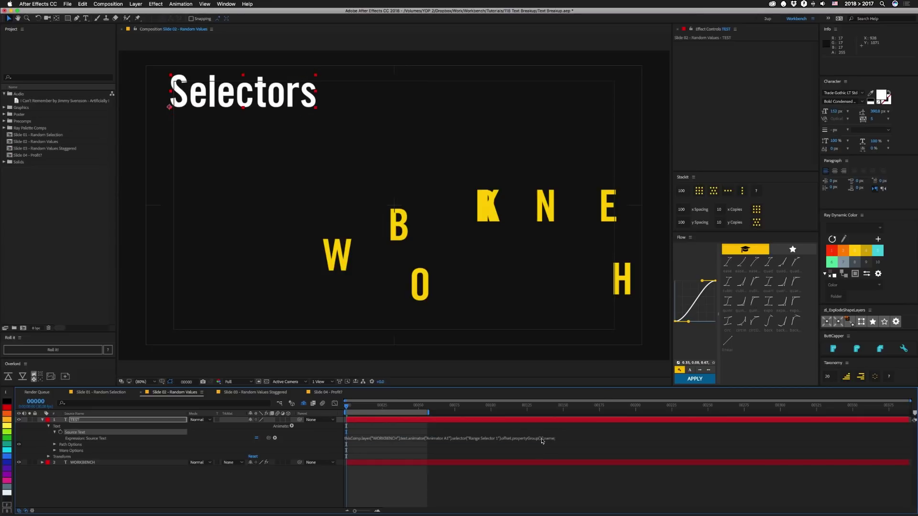
Set the propertyGroup index to 3 so the text reads Animator A1, checking with undo and redo.
left_click(545, 438)
key("BackSpace")
type("3")
key("KP_Enter")
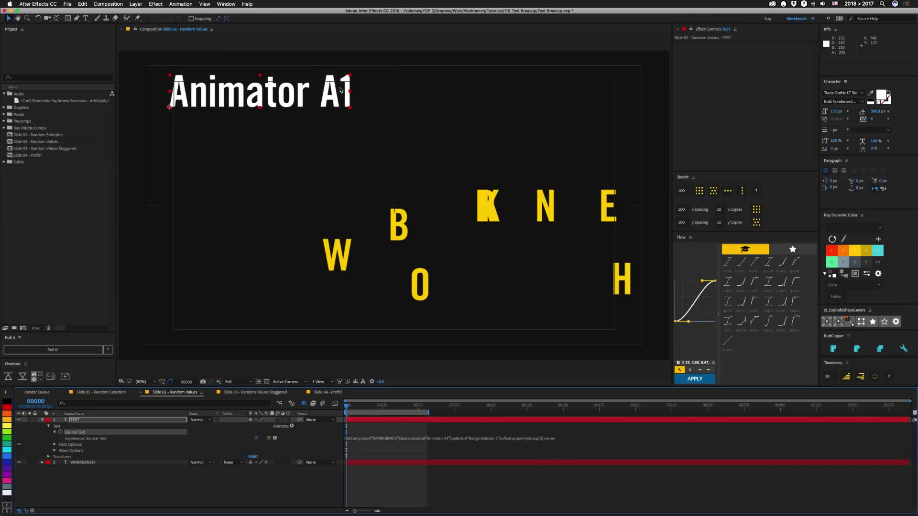
key("cmd+z")
key("cmd+shift+z")
Hide the TEST layer and preview the Slide 03 - Random Values Staggered comp.
left_click(19, 420)
left_click(246, 392)
key("space")
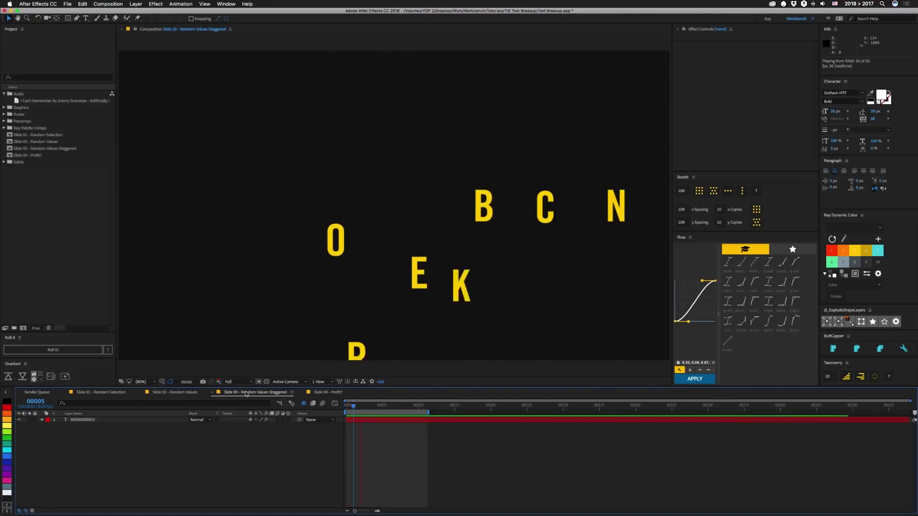
key("space")
Preview the Slide 04 - Profit? comp and turn on its Text layer.
left_click(333, 393)
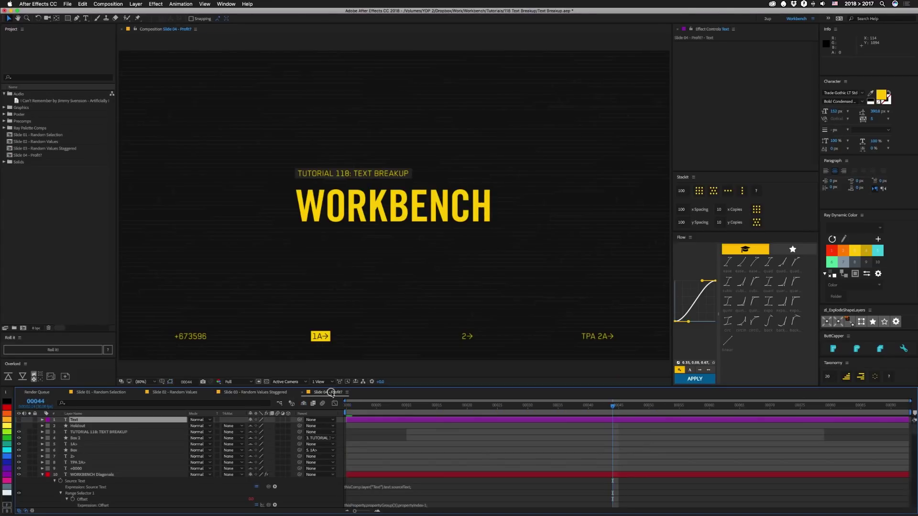
key("space")
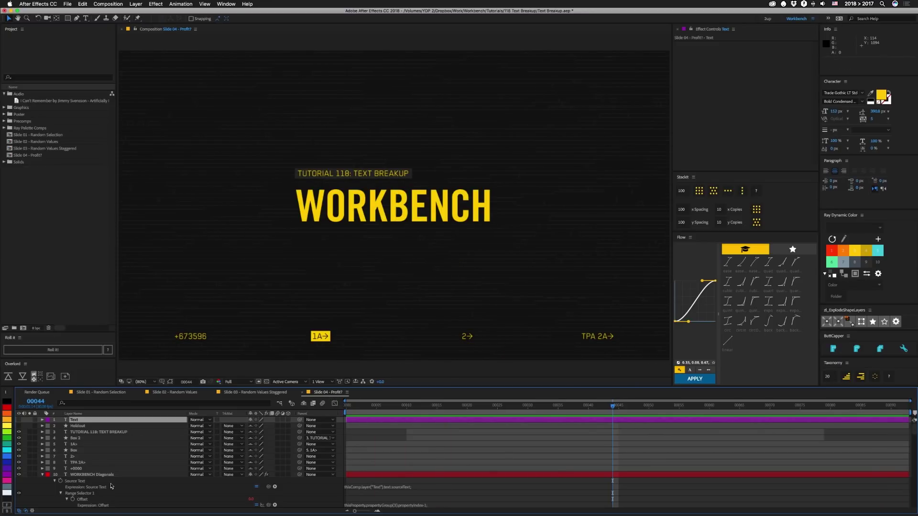
scroll(111, 483, "down", 2)
scroll(95, 454, "up", 2)
left_click(19, 419)
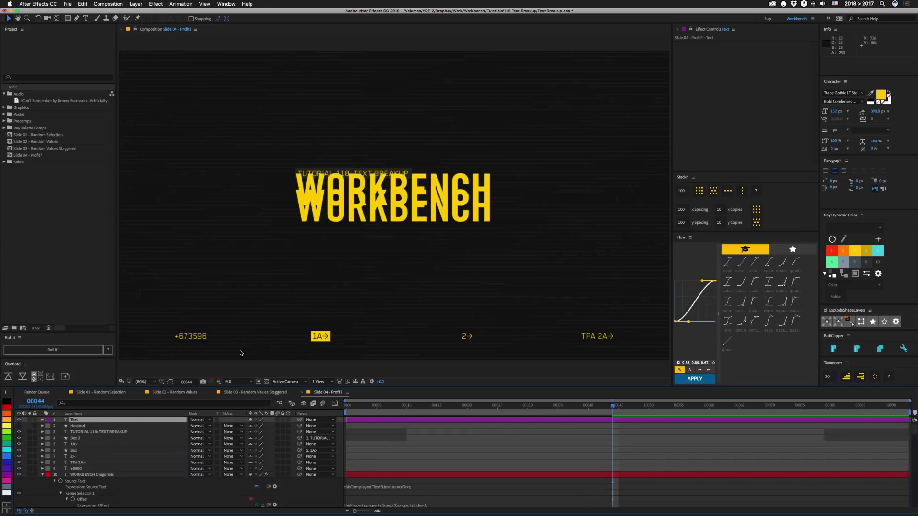
Hide the Text layer, open Expressionist, and load Range Selector 1's Offset expression.
left_click(19, 420)
scroll(19, 430, "down", 1)
left_click(226, 3)
mouse_move(234, 44)
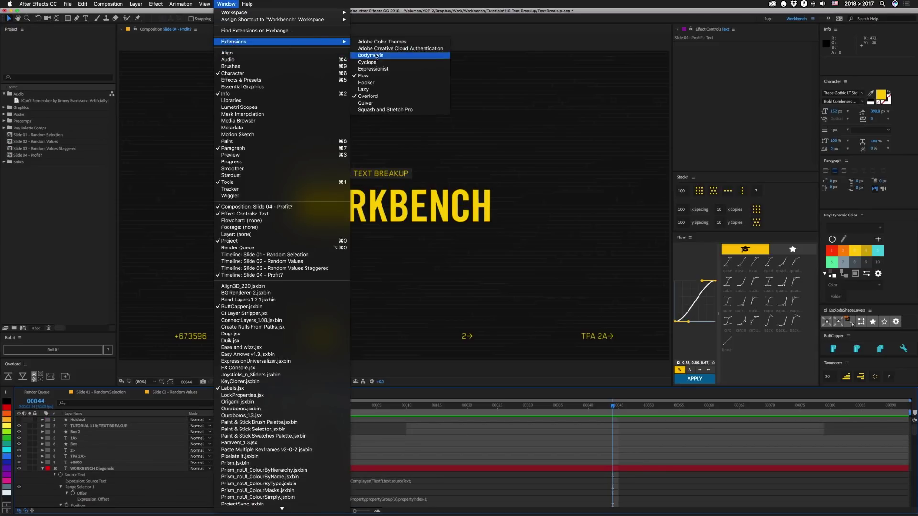
left_click(383, 70)
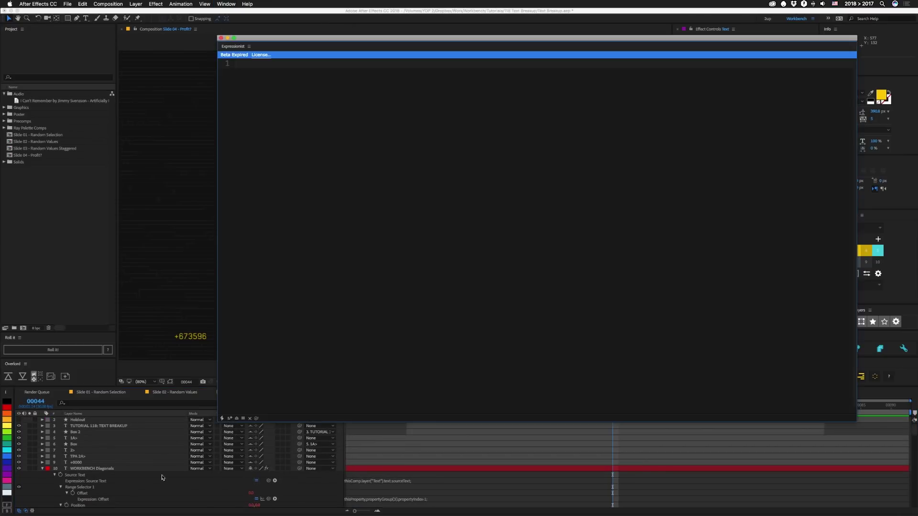
left_click(82, 493)
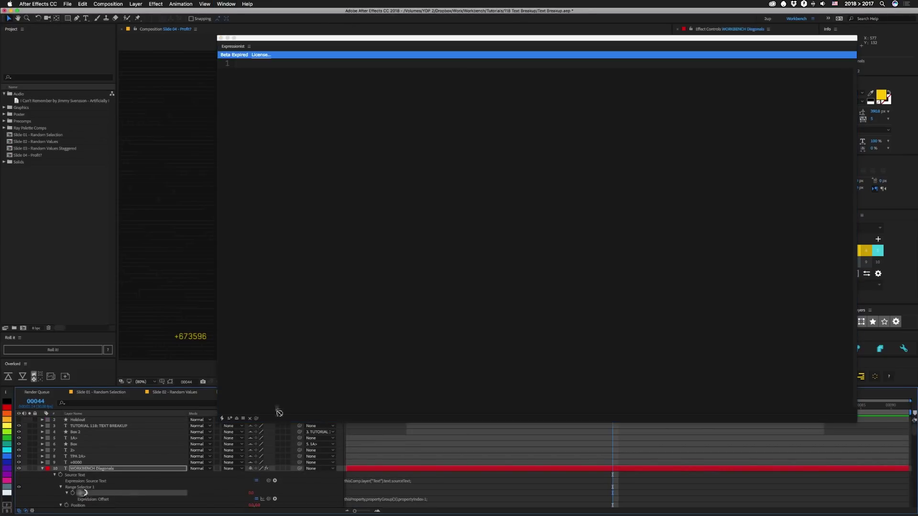
left_click(237, 419)
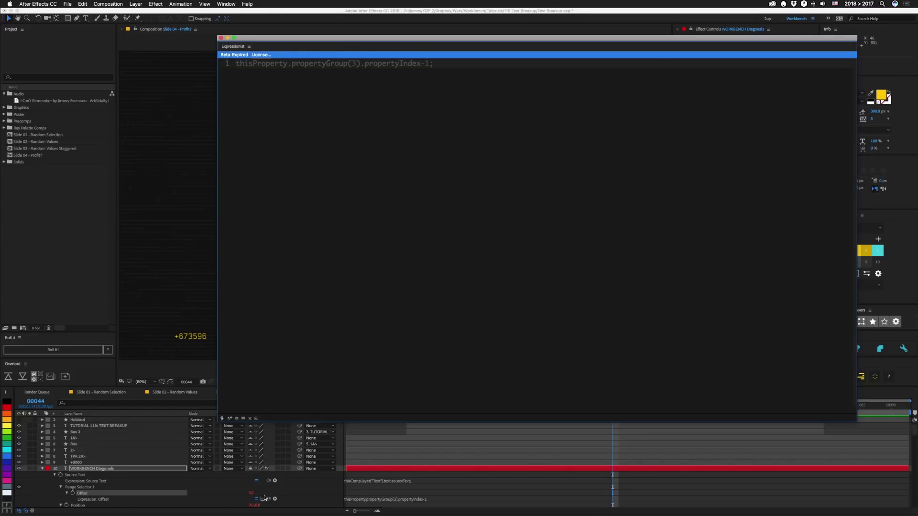
scroll(264, 497, "down", 5)
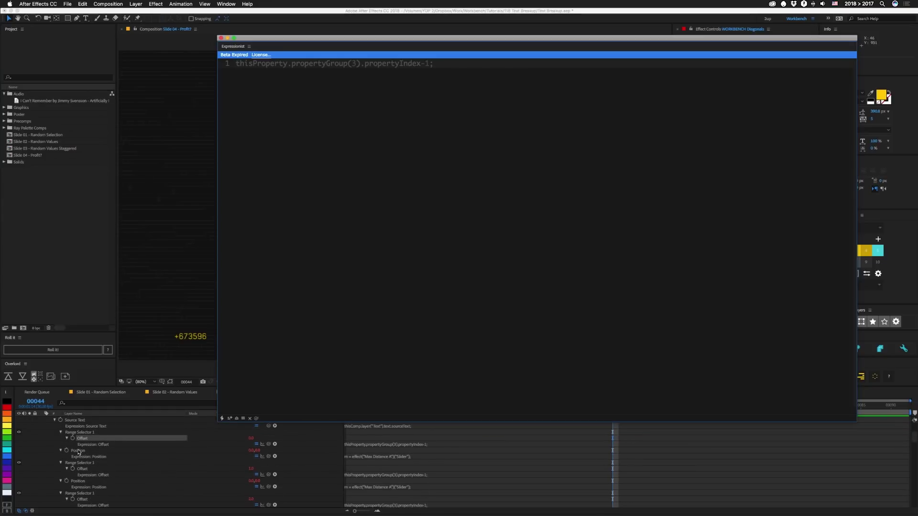
Load the Position expression, show Venetian Blinds instead of CC Image Wipe and Set Matte, then move the editor off-screen.
left_click(77, 451)
left_click(237, 419)
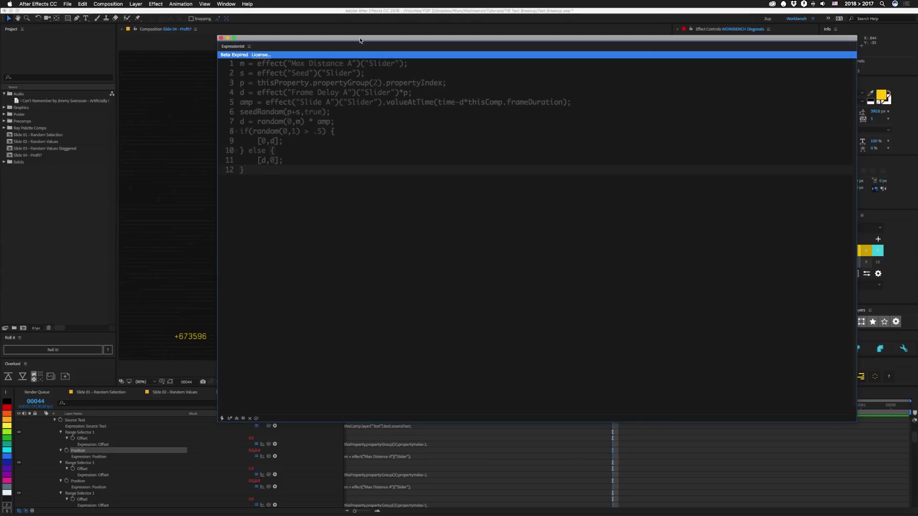
left_click_drag(361, 39, 162, 68)
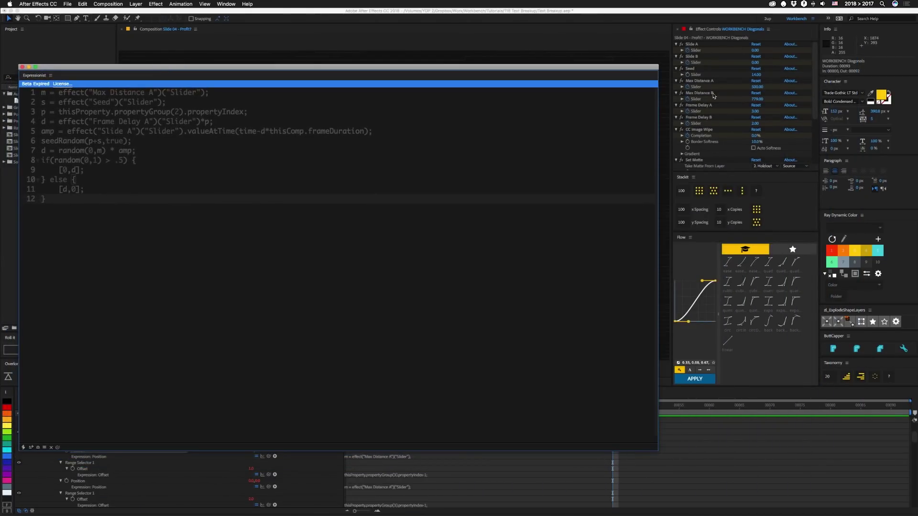
left_click(679, 129)
left_click(676, 136)
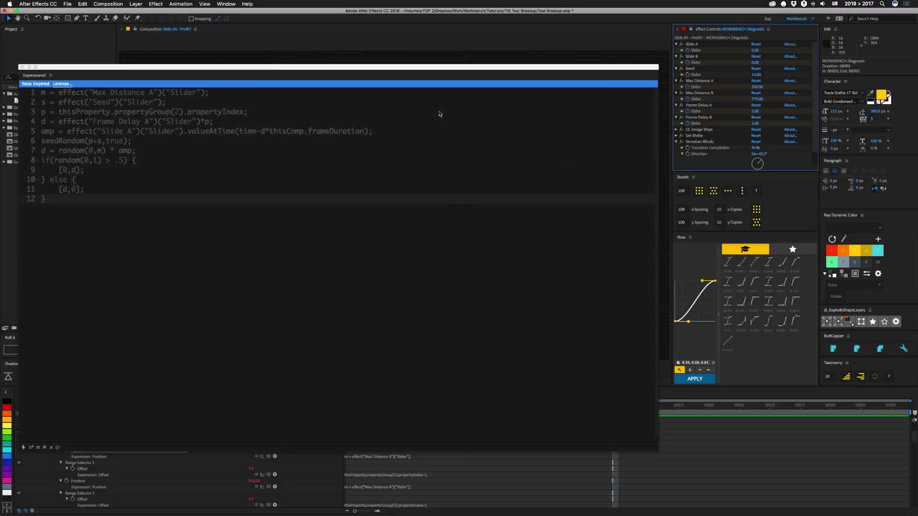
left_click_drag(236, 74, 916, 79)
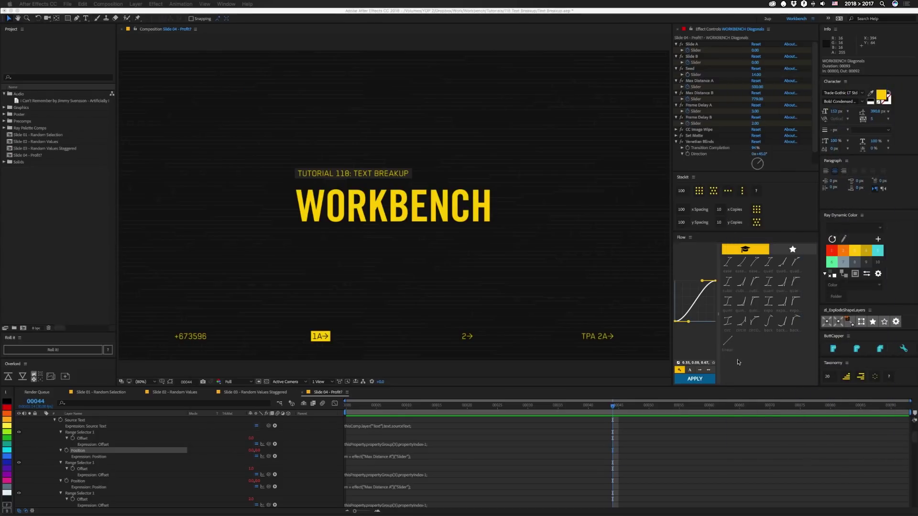
Collapse Animators A2 through A8 on the WORKBENCH Diagonals layer.
scroll(56, 475, "up", 4)
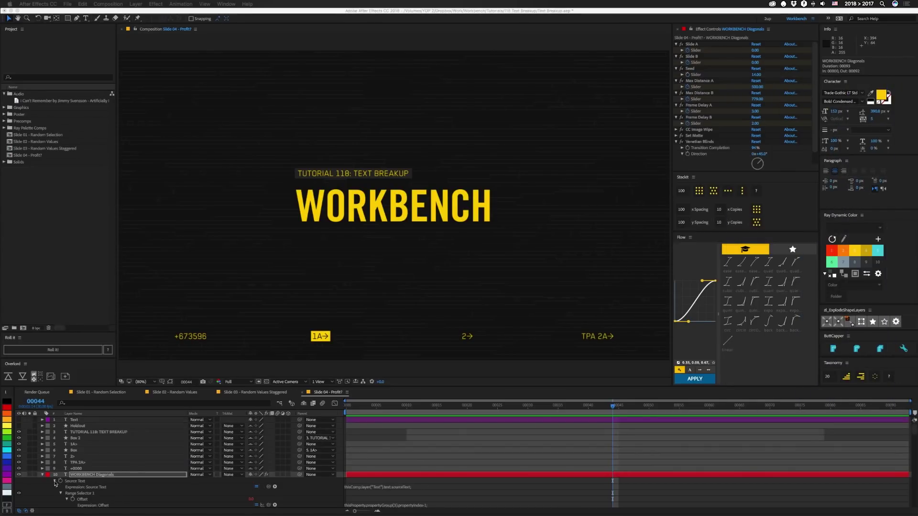
left_click(55, 482)
left_click(42, 476)
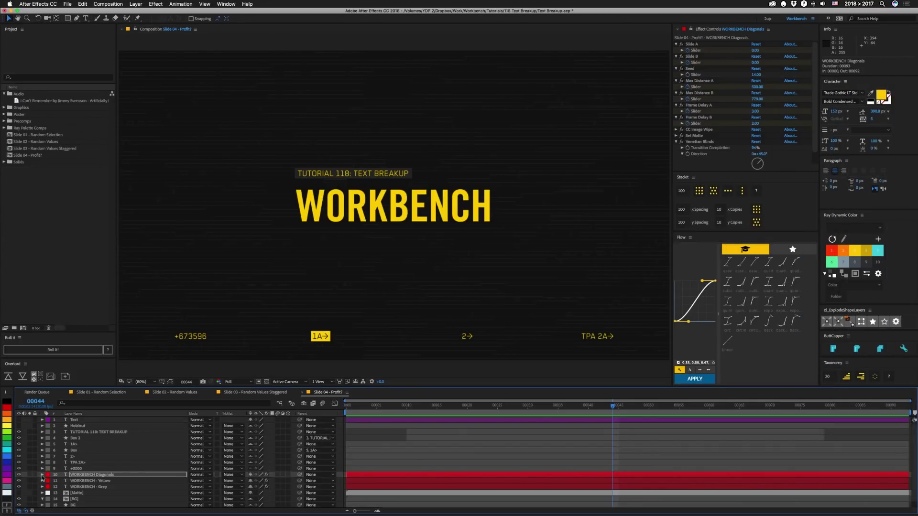
left_click(42, 474)
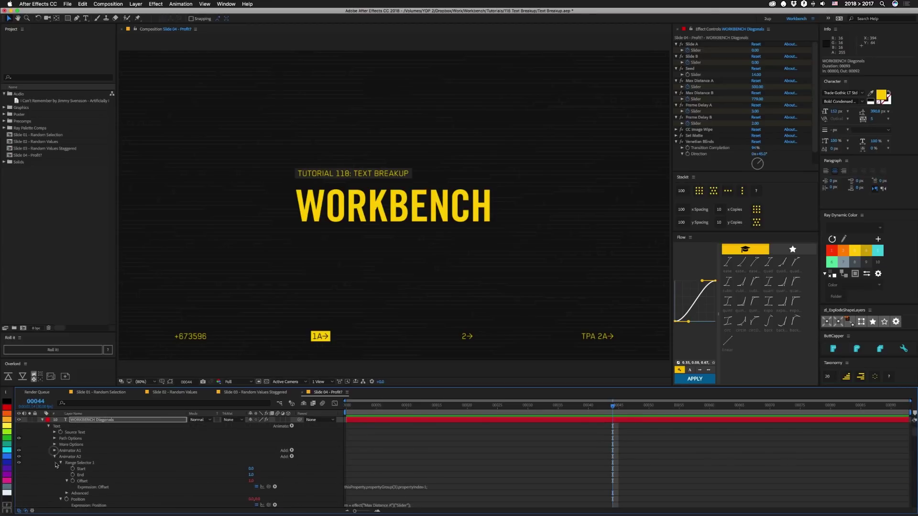
left_click(54, 457)
left_click(54, 463)
left_click(54, 469)
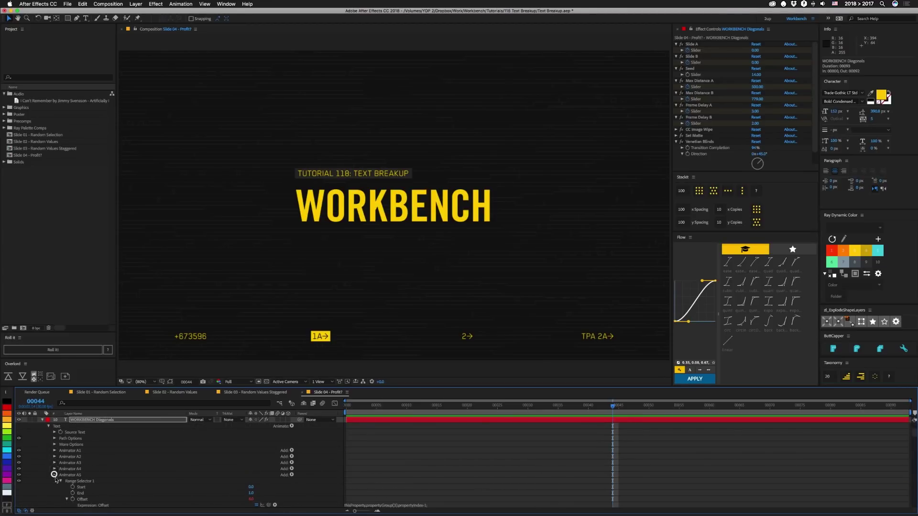
left_click(54, 475)
left_click(54, 481)
left_click(54, 487)
left_click(55, 493)
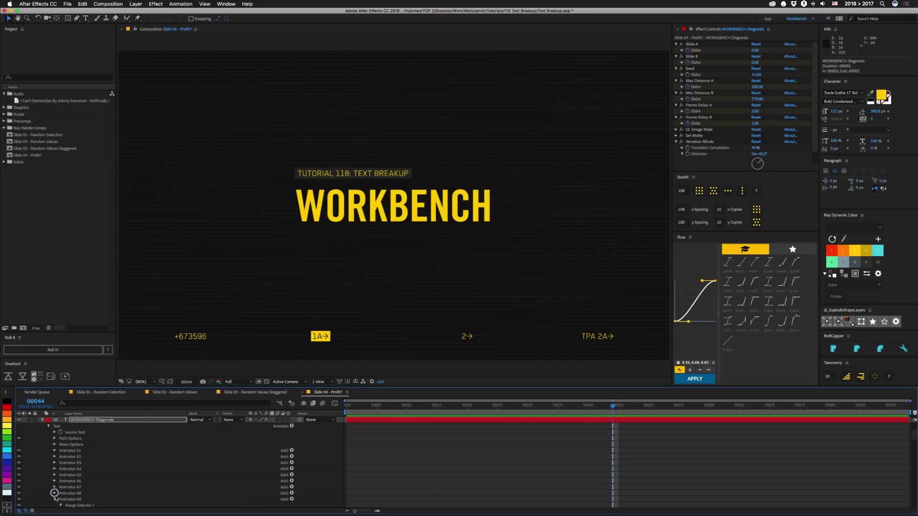
Collapse the remaining Animators A9 and B1 through B9.
scroll(54, 493, "down", 3)
left_click(54, 450)
left_click(54, 456)
left_click(55, 462)
left_click(55, 469)
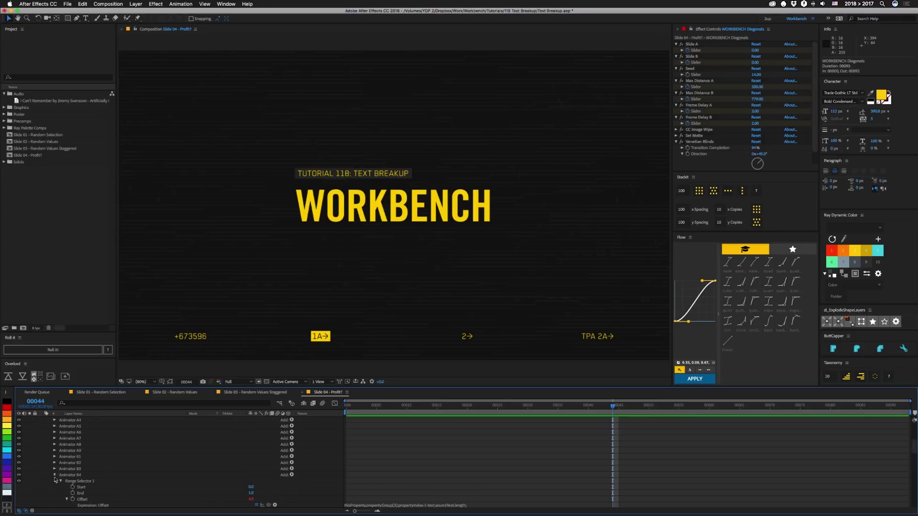
left_click(55, 475)
left_click(54, 480)
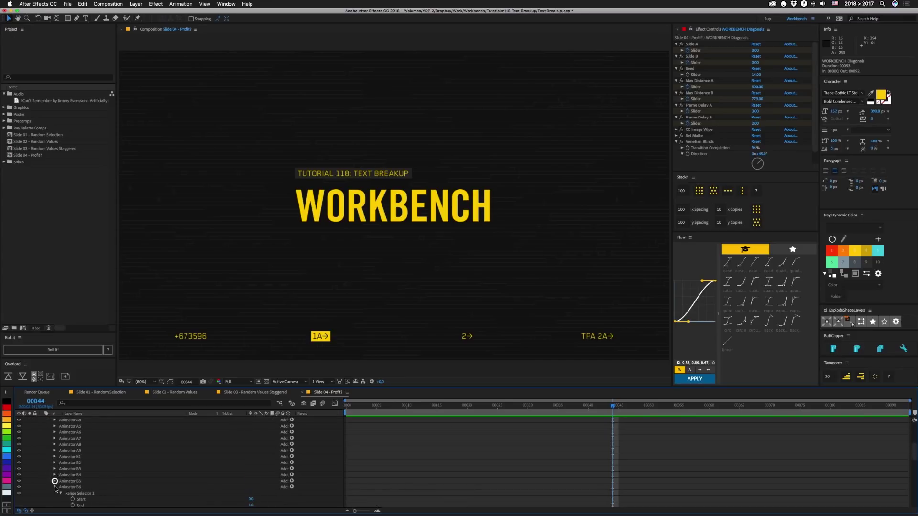
left_click(54, 487)
left_click(55, 492)
scroll(62, 487, "down", 3)
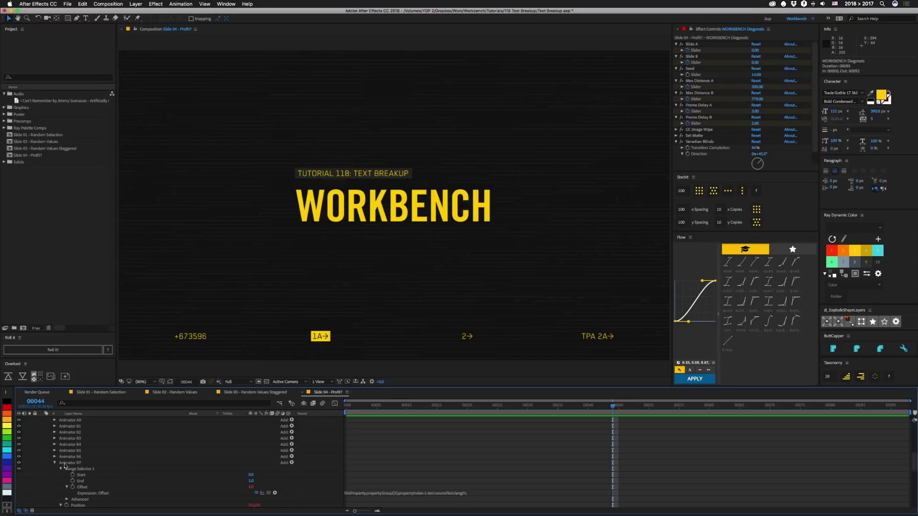
left_click(54, 469)
left_click(54, 475)
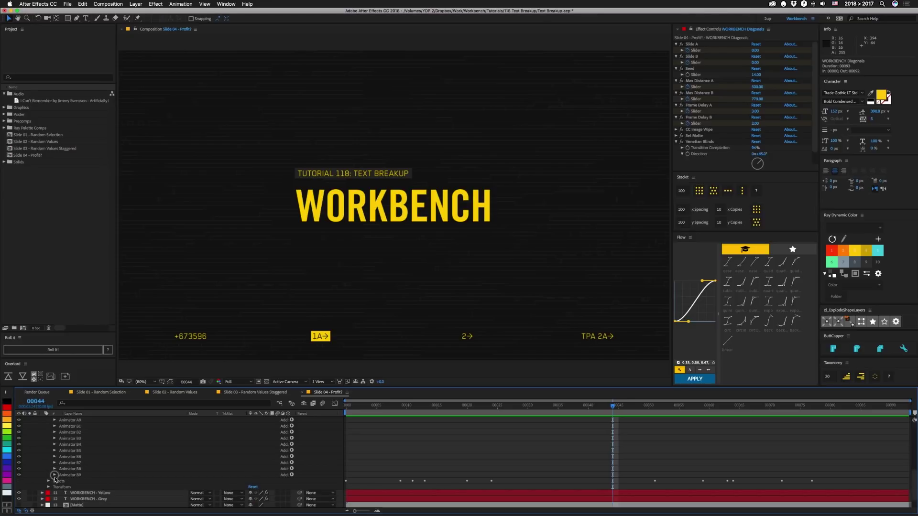
scroll(91, 445, "up", 3)
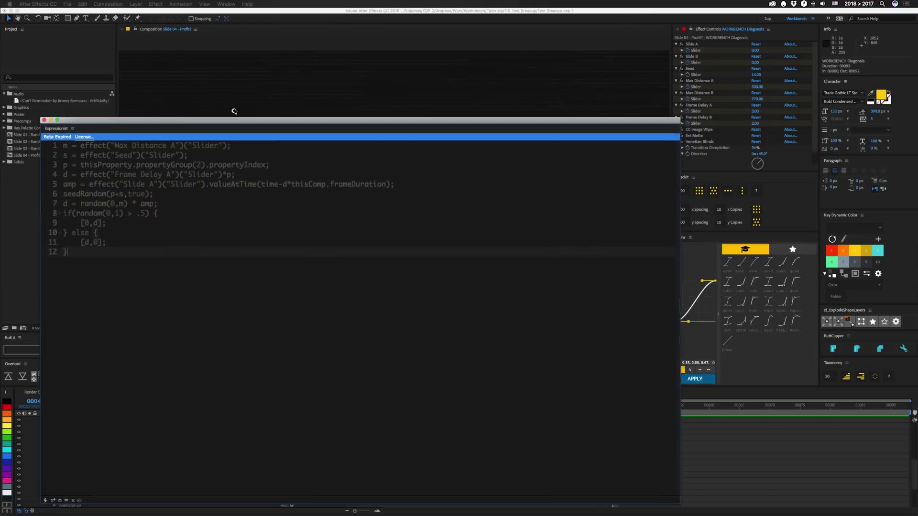
Move the Position expression code next to the WORKBENCH Diagonals effect sliders.
left_click_drag(234, 114, 228, 92)
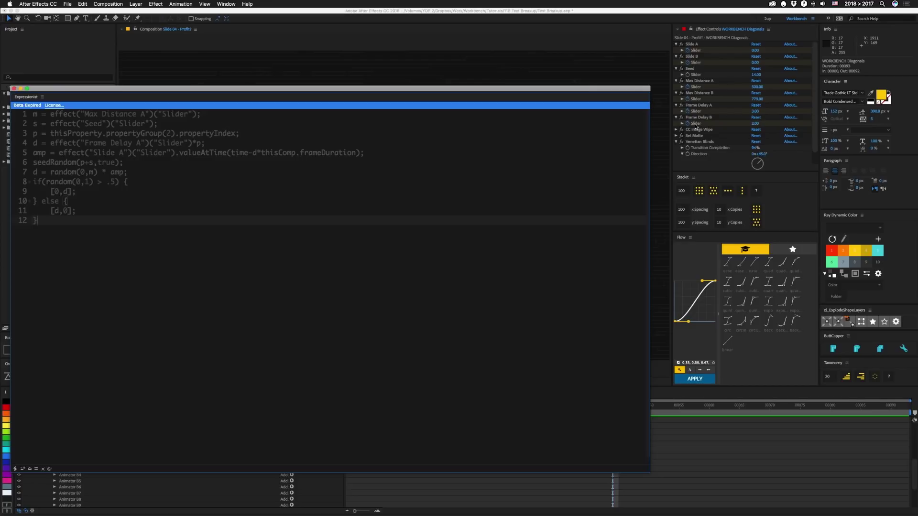
Drag Transition Completion toward the expression code, then close Expressionist.
left_click_drag(695, 148, 667, 154)
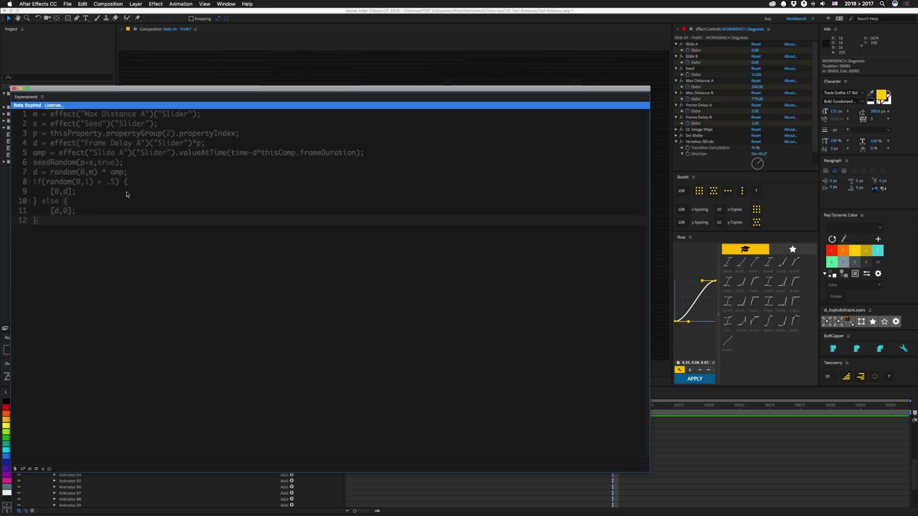
left_click(13, 88)
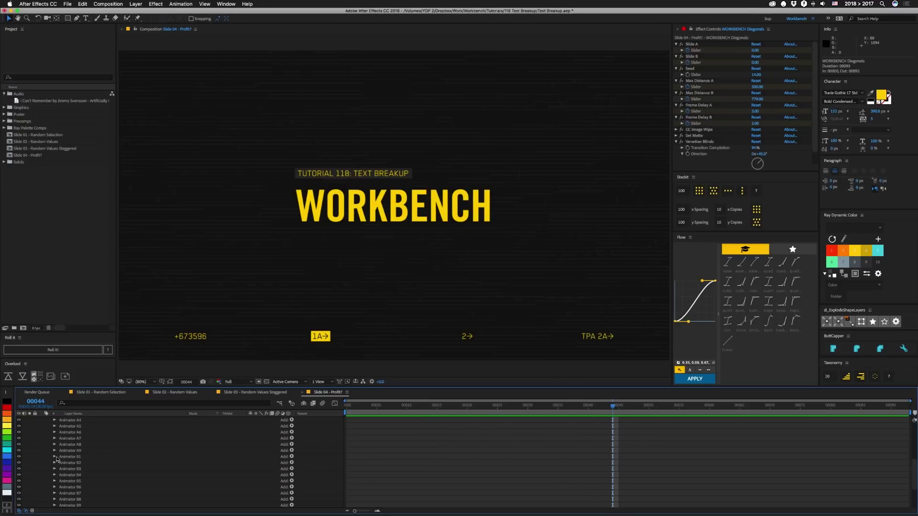
Collapse the Position expression, Animator B1 and all WORKBENCH Diagonals properties, then scrub to mid-breakup.
scroll(147, 492, "down", 2)
left_click(365, 474)
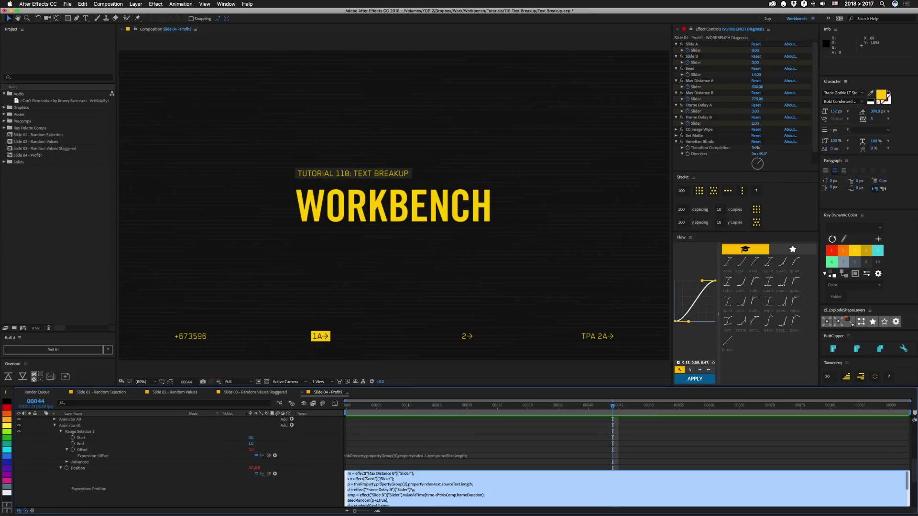
left_click(322, 493)
scroll(55, 452, "up", 3)
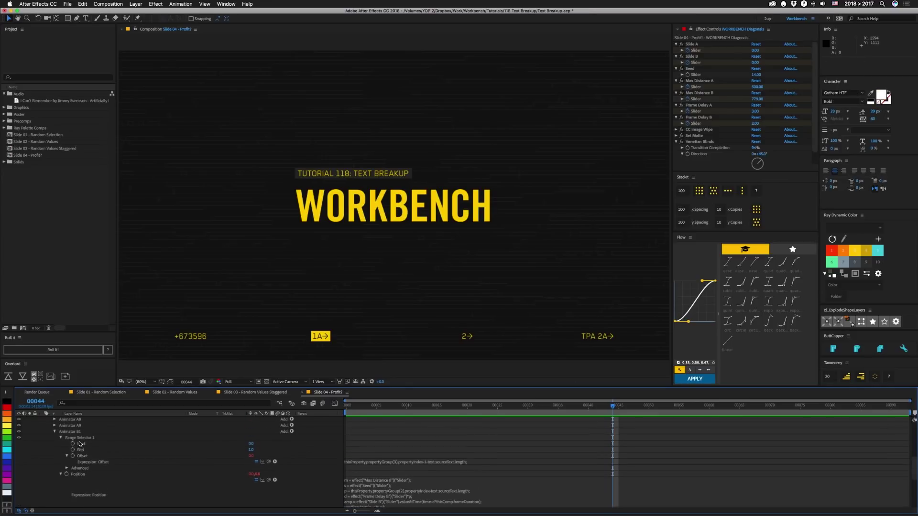
left_click(54, 450)
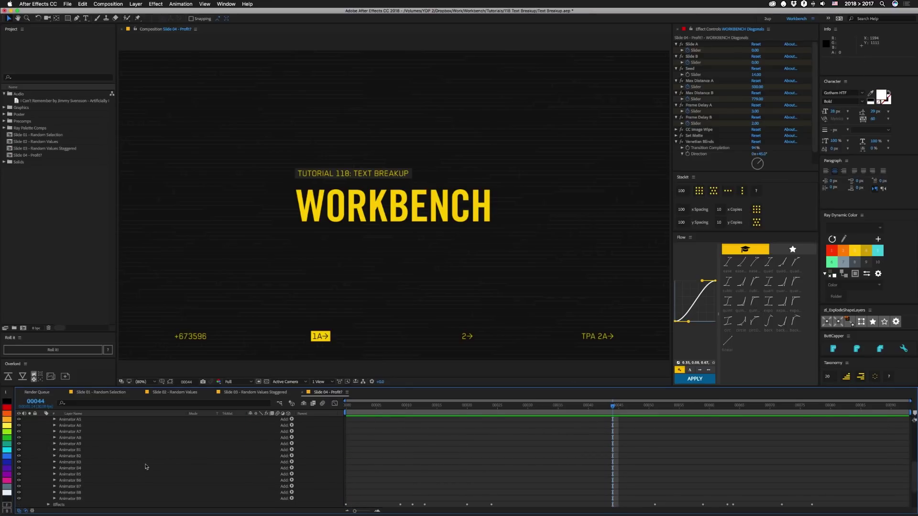
key("u")
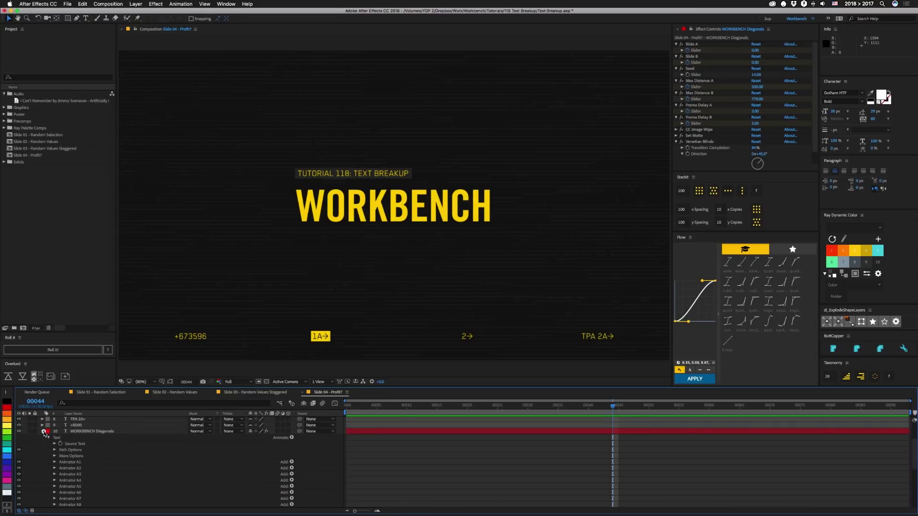
left_click_drag(352, 406, 484, 411)
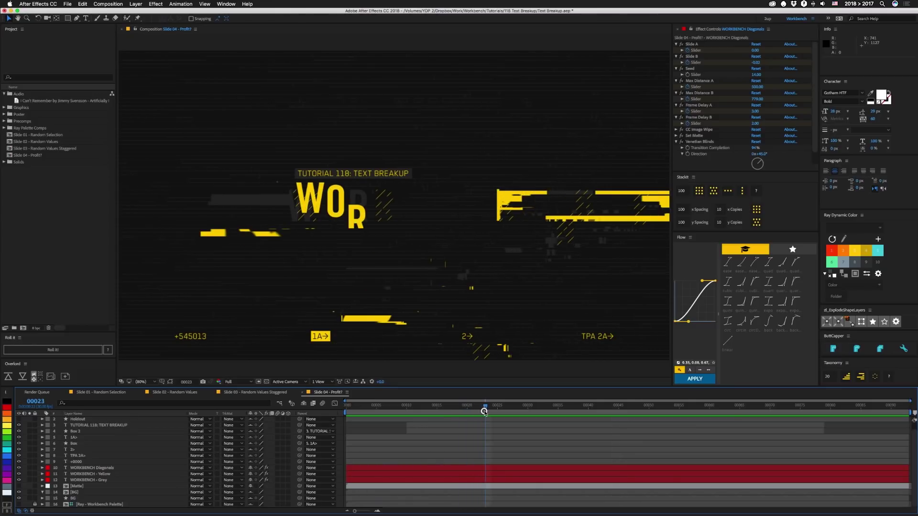
Inspect the WORKBENCH - Yellow layer's displacement effects, briefly showing the Matte layer that drives them.
left_click(92, 476)
scroll(740, 139, "down", 3)
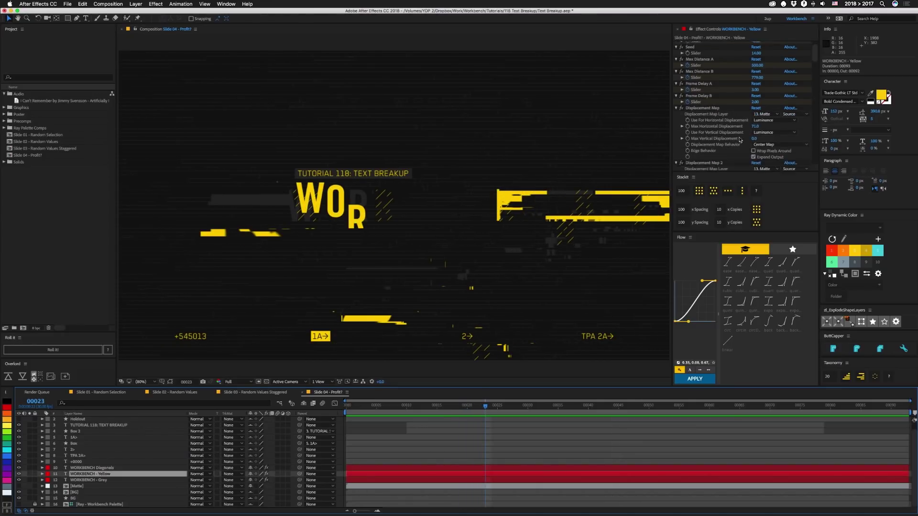
scroll(740, 140, "down", 5)
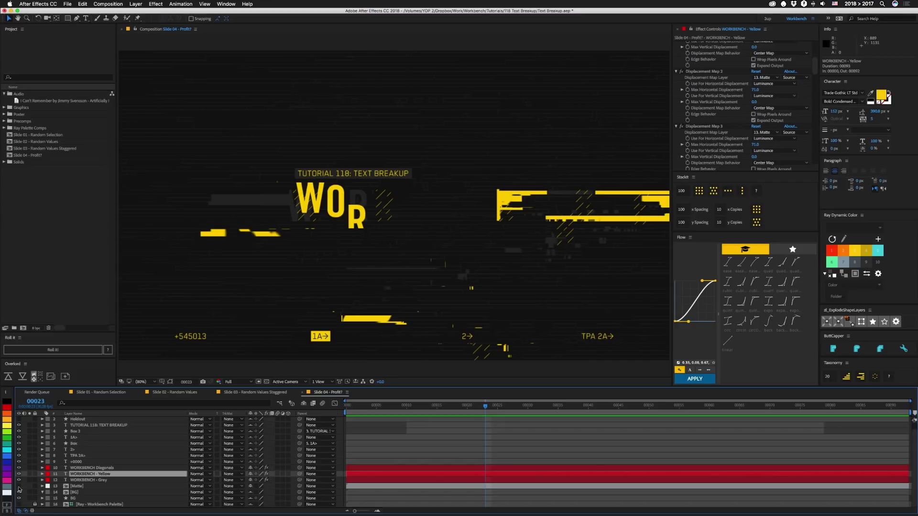
left_click(18, 486)
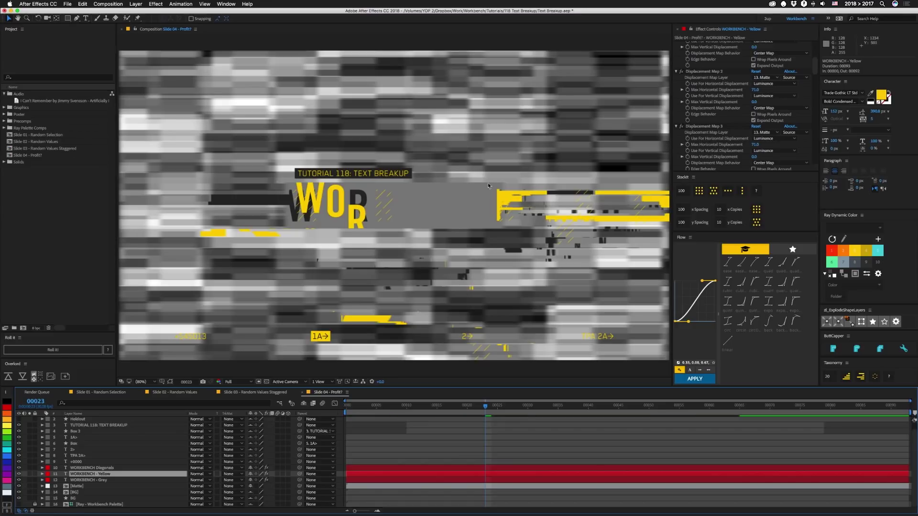
left_click(19, 486)
Inspect the WORKBENCH - Grey layer's effects, preview the breakup, and place a new text layer.
left_click(82, 480)
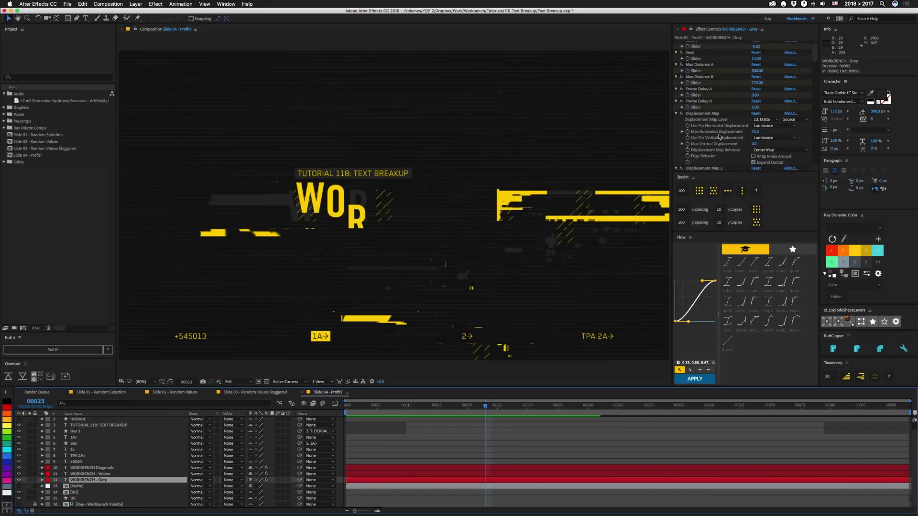
scroll(719, 137, "down", 3)
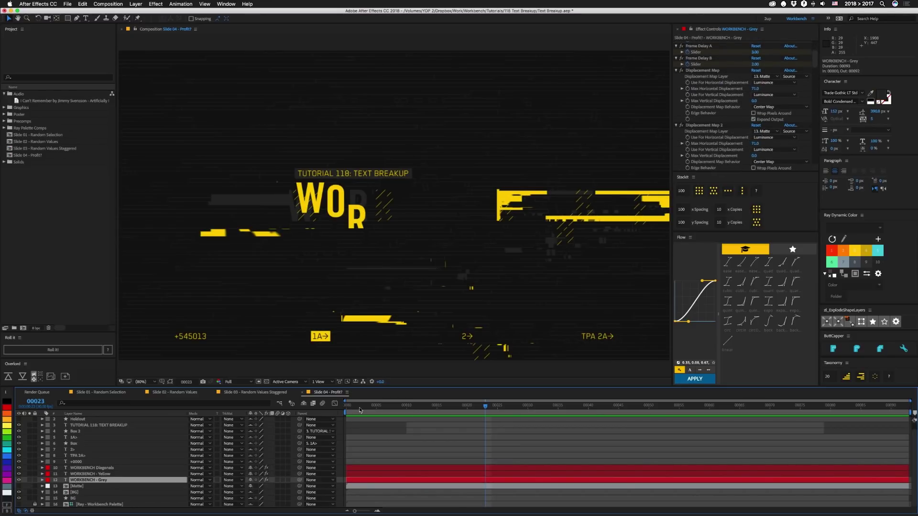
key("space")
key("ctrl+alt+shift+t")
left_click(77, 421)
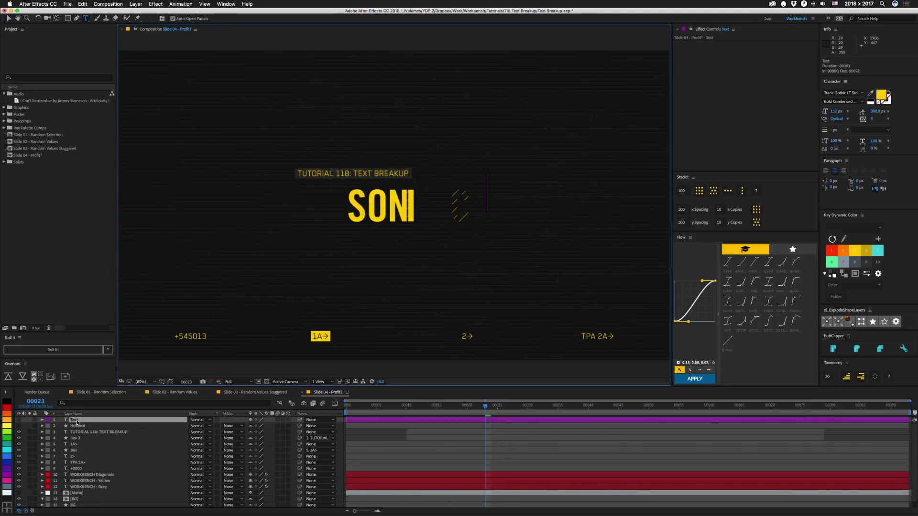
Start renaming the new Text layer with Enter.
key("Return")
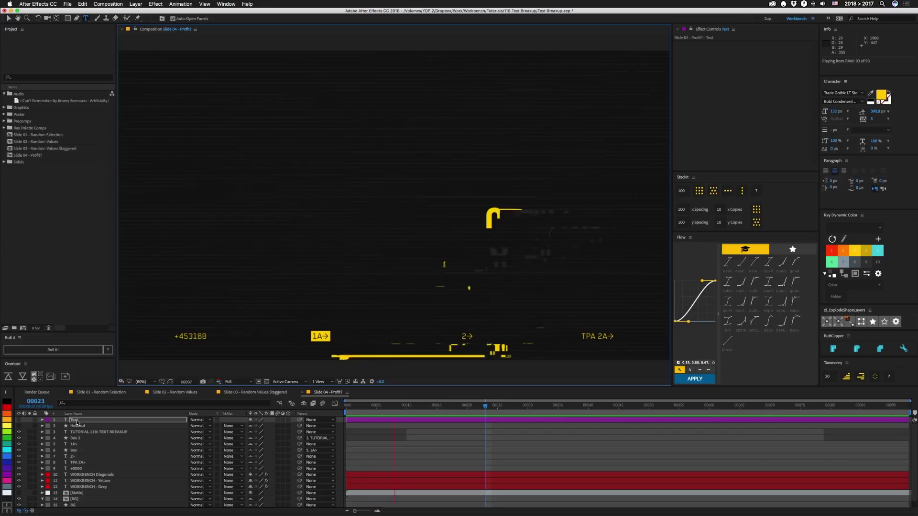